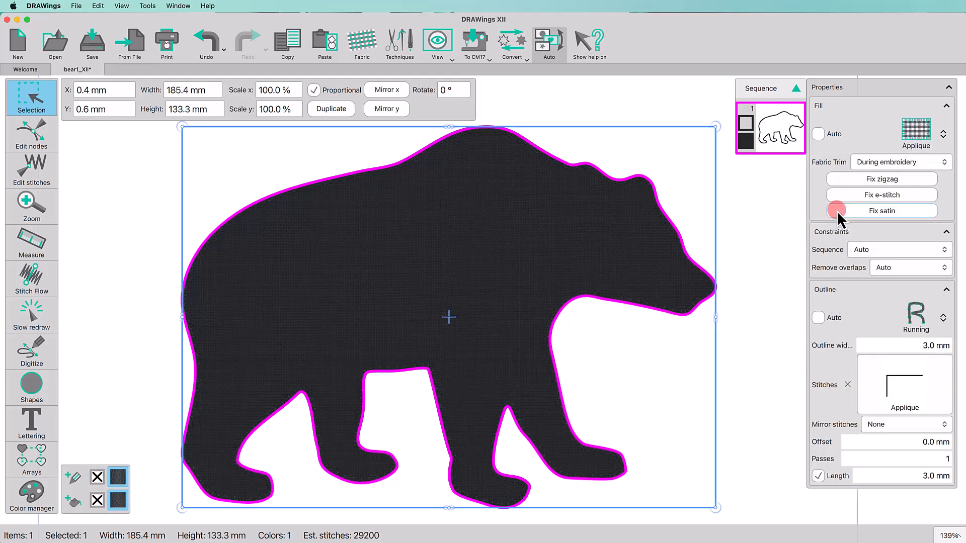
Remove the bear applique's outline and duplicate the shape in place
{"action": "left_click", "coordinate": [97, 477]}
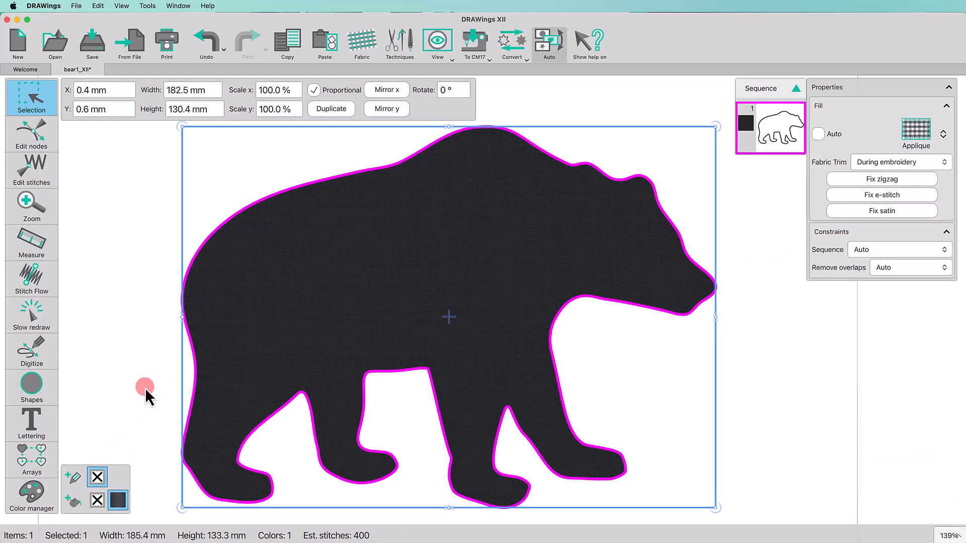
{"action": "left_click", "coordinate": [333, 110]}
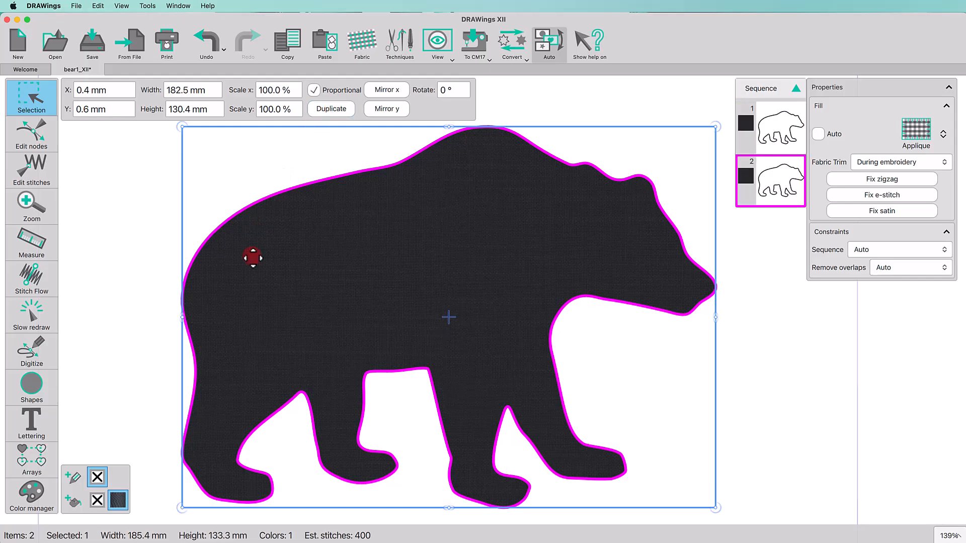
Change the duplicate bear's fill colour to B8977 Pale Peach from the COATS SYLKO palette
{"action": "left_click", "coordinate": [75, 499]}
{"action": "scroll", "coordinate": [193, 415], "scroll_direction": "up", "scroll_amount": 2}
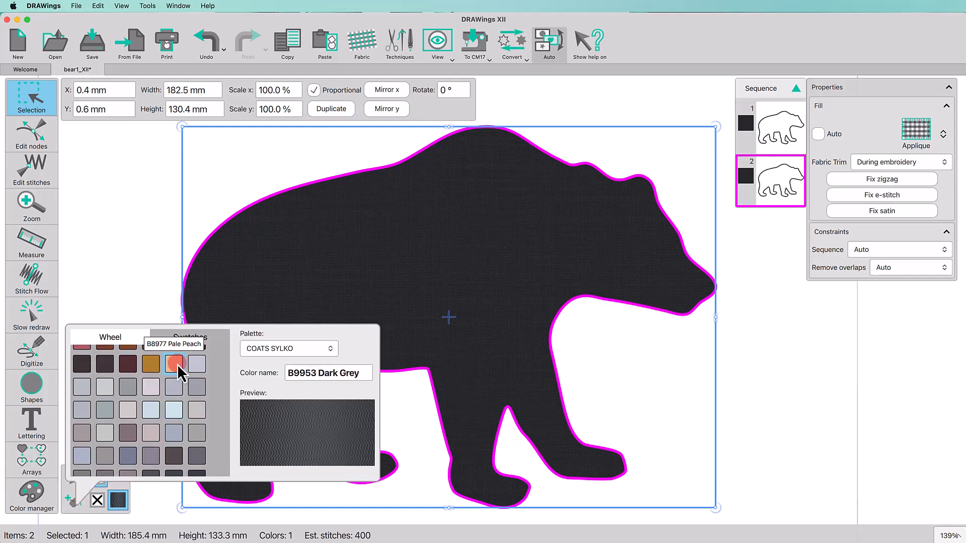
{"action": "left_click", "coordinate": [176, 364]}
{"action": "scroll", "coordinate": [175, 365], "scroll_direction": "up", "scroll_amount": 2}
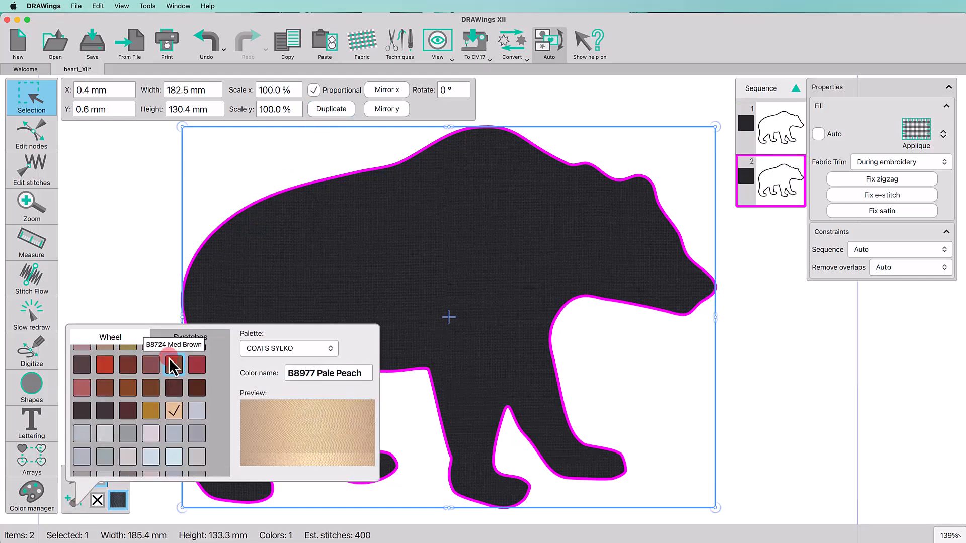
{"action": "left_click", "coordinate": [150, 258]}
Change the peach bear's fill type to Step and apply the Bouclette2 decorative stitch
{"action": "left_click", "coordinate": [921, 136]}
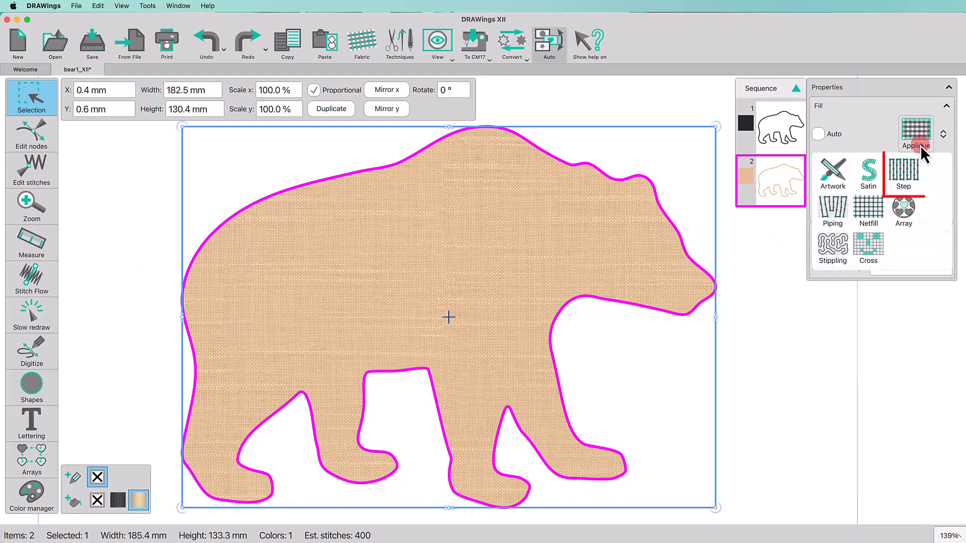
{"action": "left_click", "coordinate": [916, 174]}
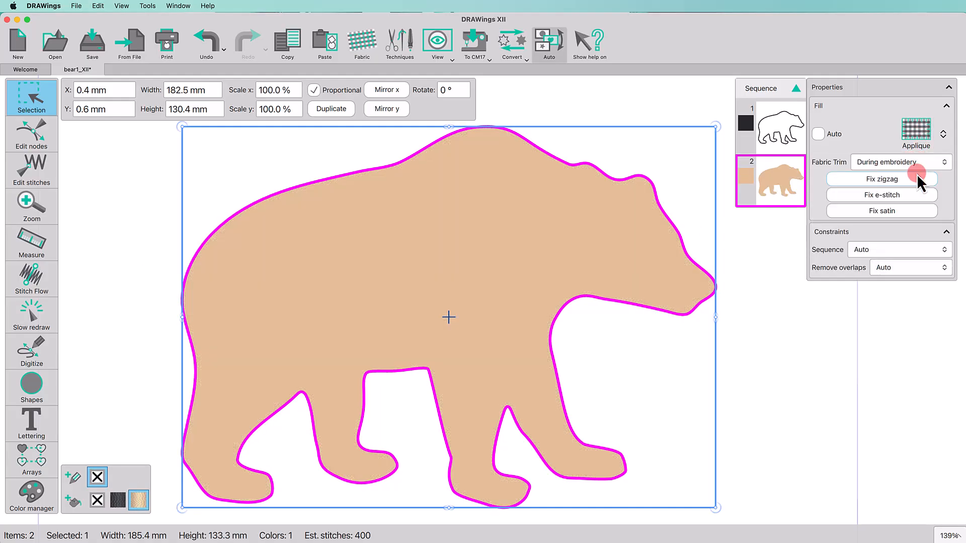
{"action": "left_click", "coordinate": [908, 161]}
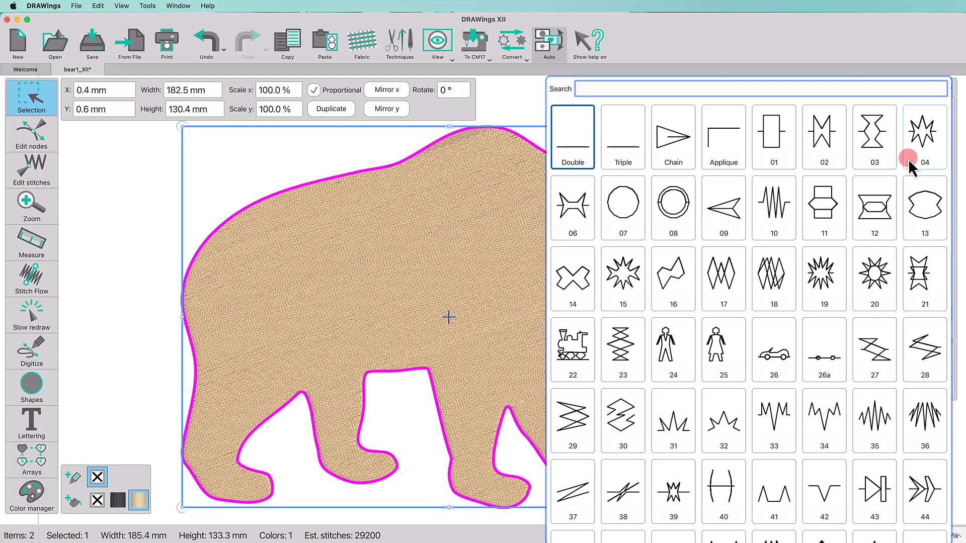
{"action": "type", "text": "B"}
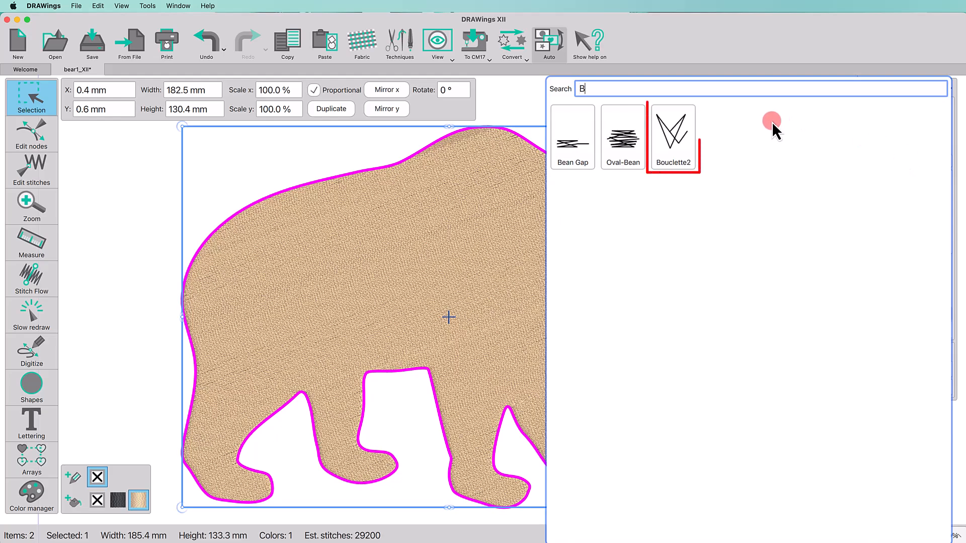
{"action": "left_click", "coordinate": [695, 153]}
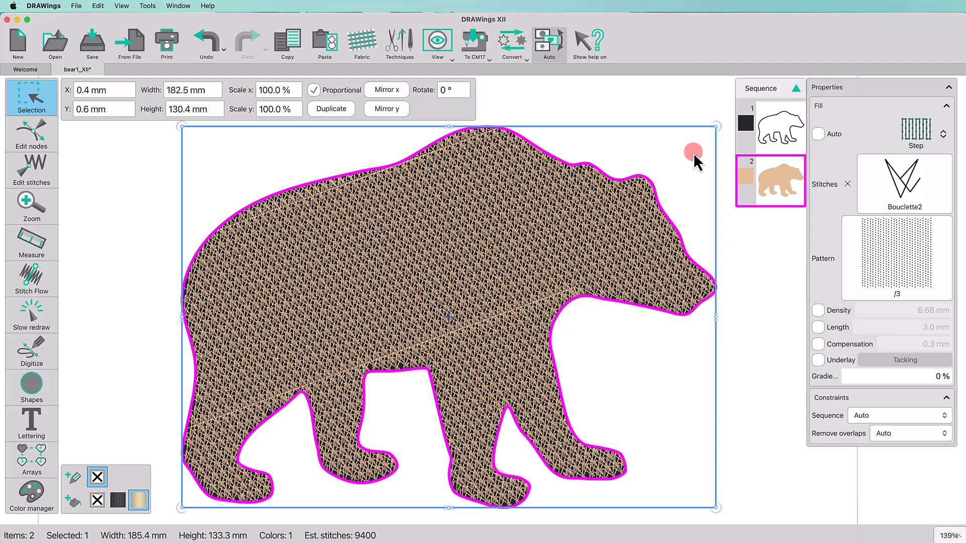
Search the fill patterns for R5 and apply it to the peach bear
{"action": "left_click", "coordinate": [882, 266]}
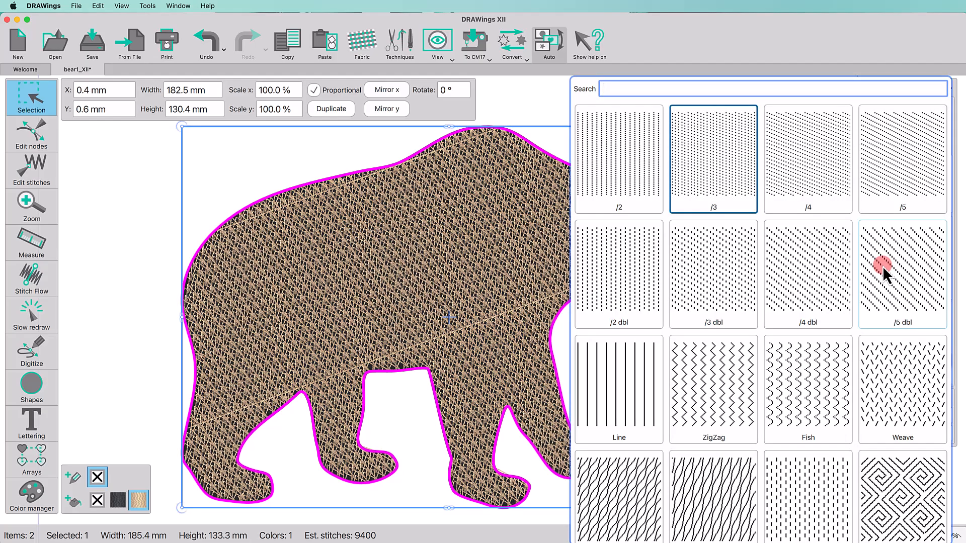
{"action": "type", "text": "R5"}
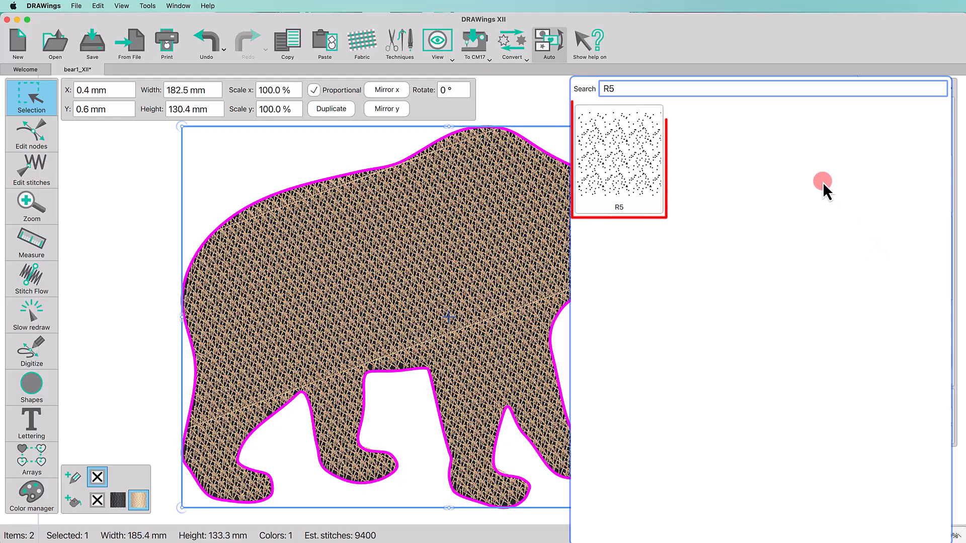
{"action": "left_click", "coordinate": [657, 204]}
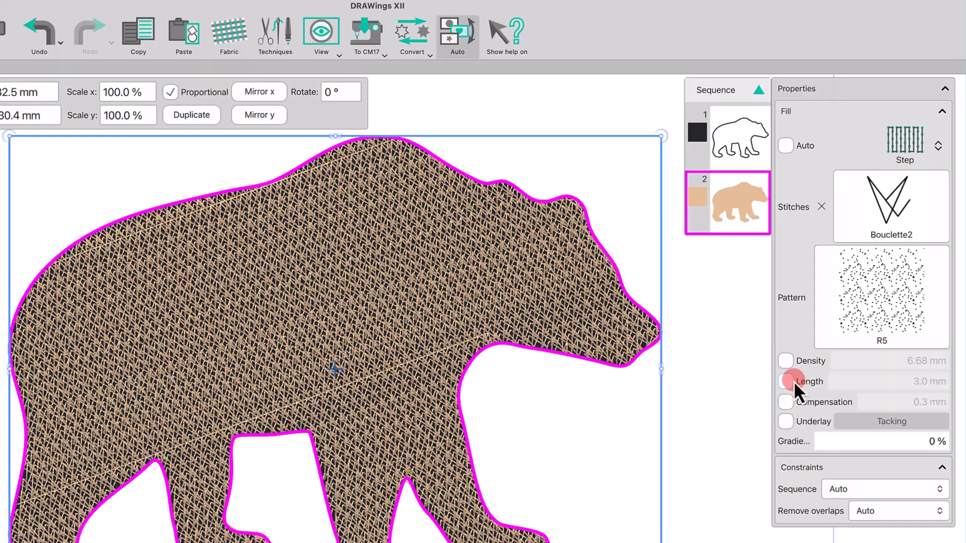
Set the peach fill's density to 5 mm and its overlap removal to Never
{"action": "left_click", "coordinate": [788, 364]}
{"action": "type", "text": "5"}
{"action": "key", "text": "Return"}
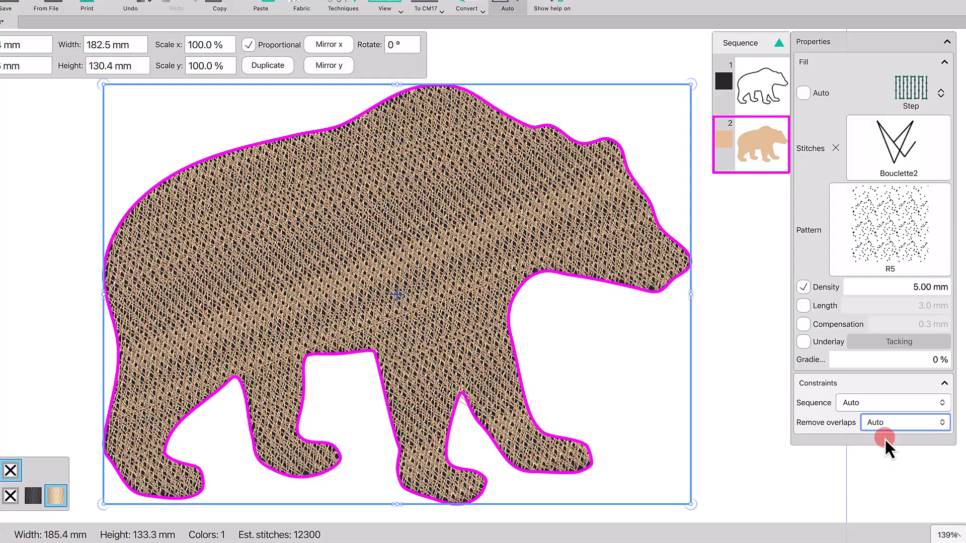
{"action": "left_click", "coordinate": [883, 461]}
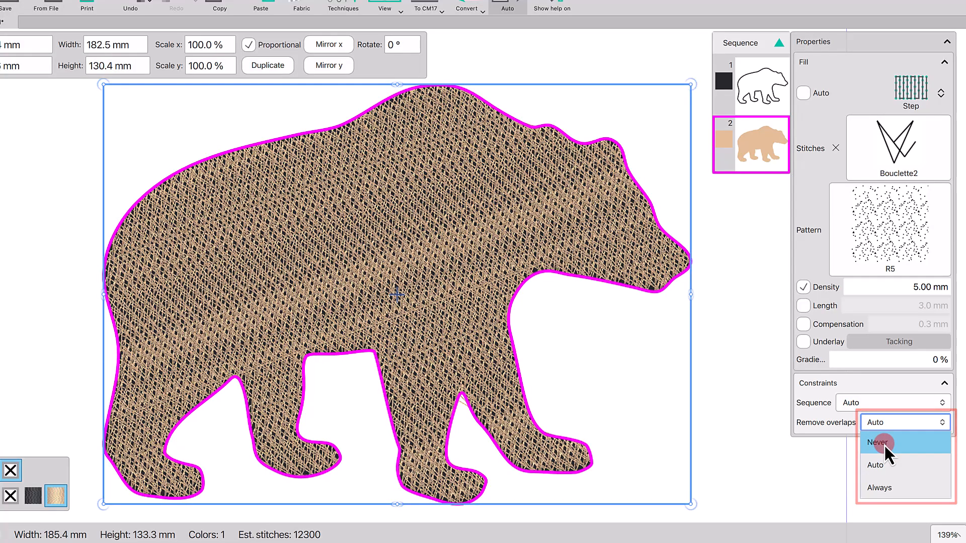
{"action": "left_click", "coordinate": [884, 445]}
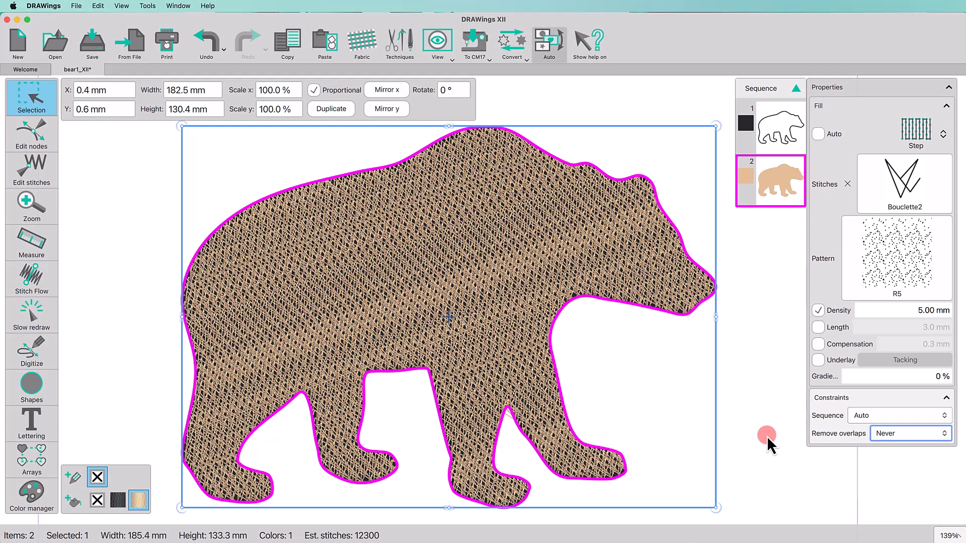
Duplicate the peach step-fill bear and recolour the copy to B8792 Dark Brown
{"action": "left_click", "coordinate": [333, 113]}
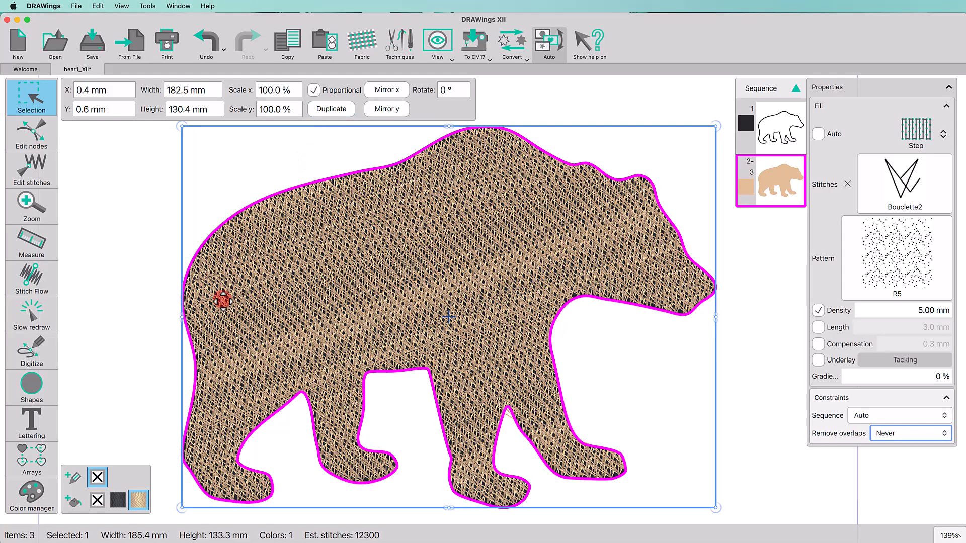
{"action": "left_click", "coordinate": [72, 502]}
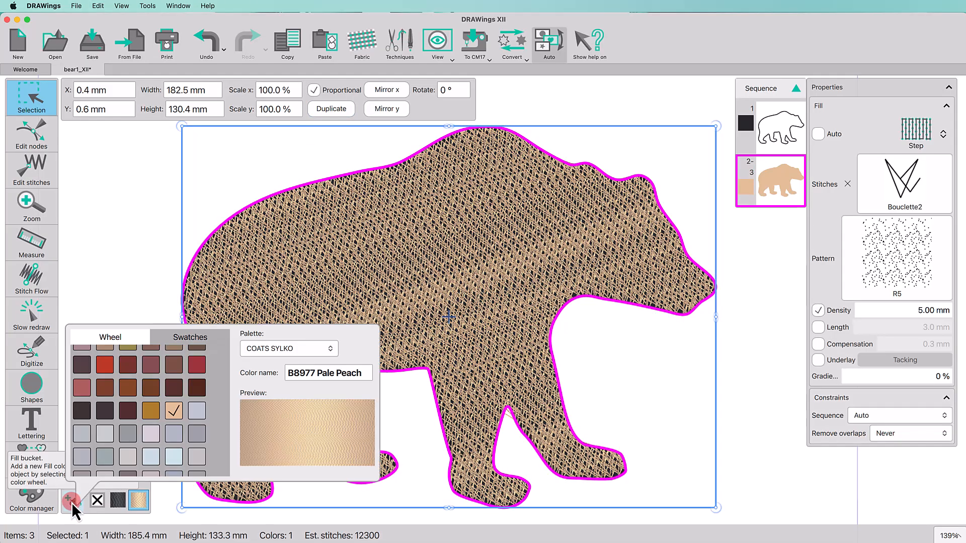
{"action": "left_click", "coordinate": [172, 397]}
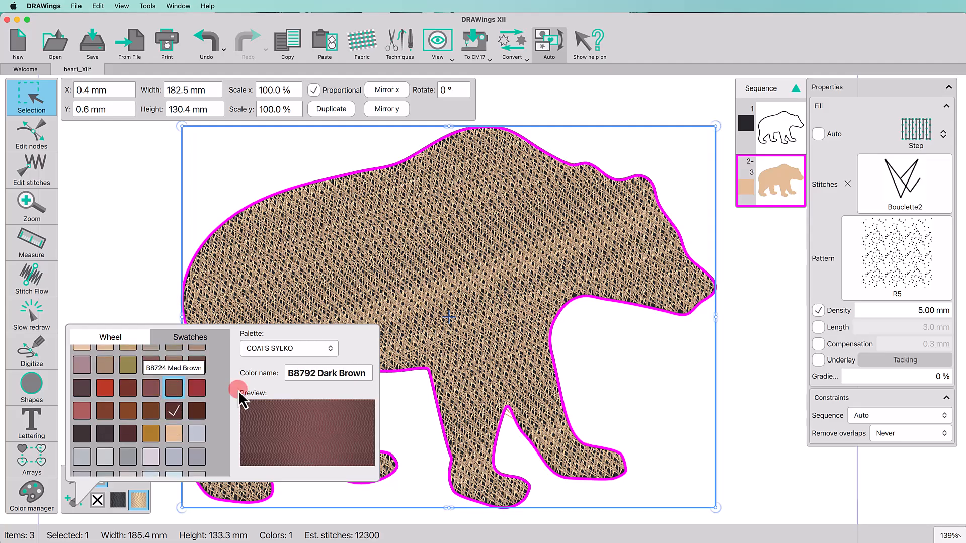
{"action": "left_click", "coordinate": [746, 371]}
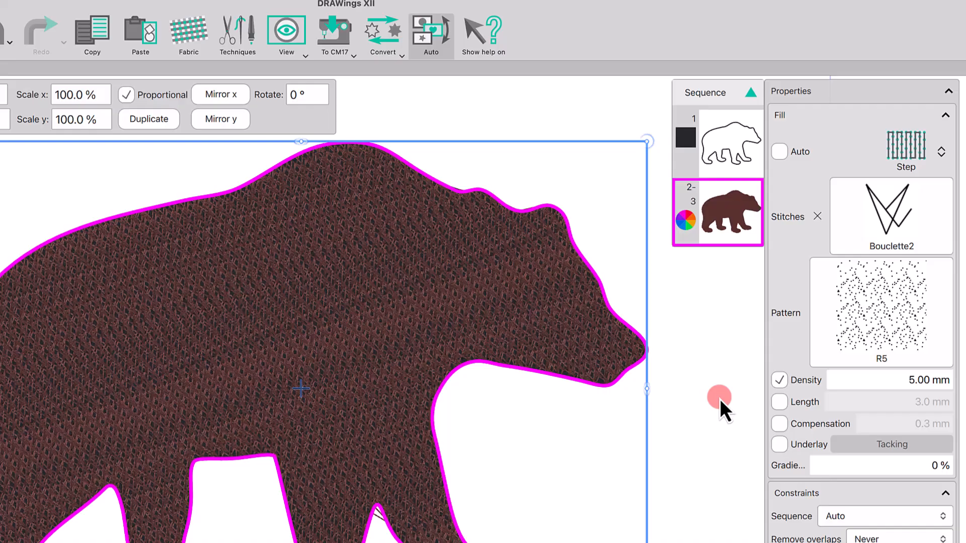
Turn off the dark brown fill's custom density and set its stitch length to 4 mm
{"action": "left_click", "coordinate": [779, 380]}
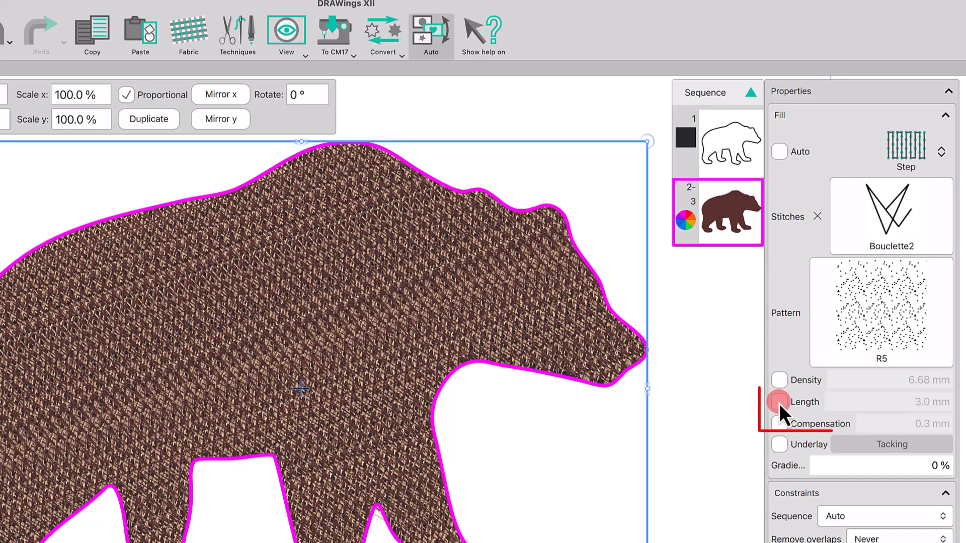
{"action": "left_click", "coordinate": [778, 403]}
{"action": "type", "text": "4"}
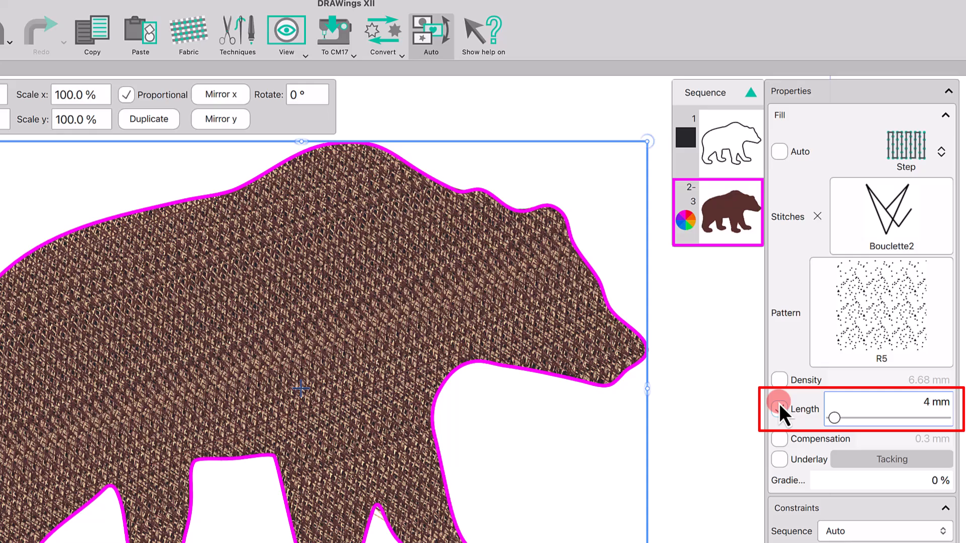
{"action": "key", "text": "Return"}
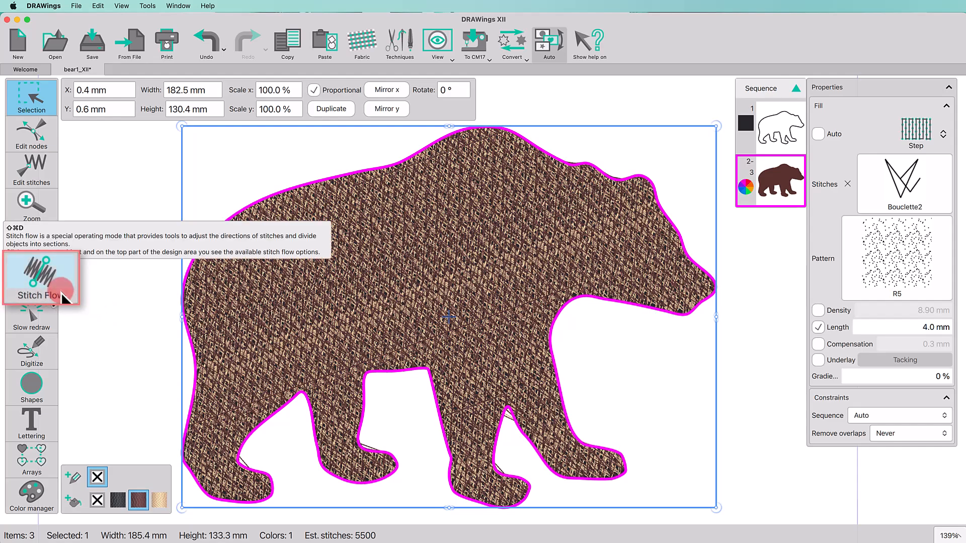
Draw a diagonal Stitch Flow direction line in the dark brown fill, rising from the rump along the back
{"action": "left_click", "coordinate": [61, 292]}
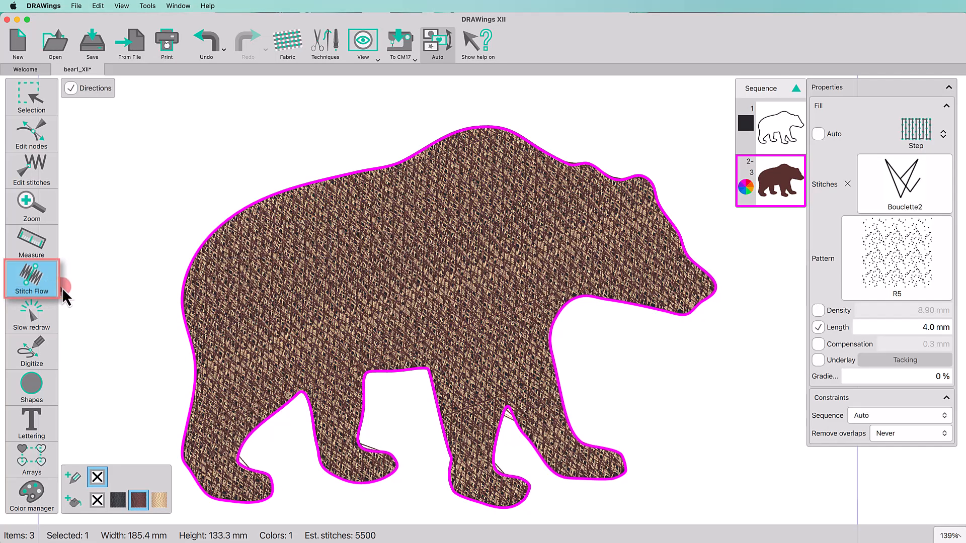
{"action": "left_click", "coordinate": [260, 278]}
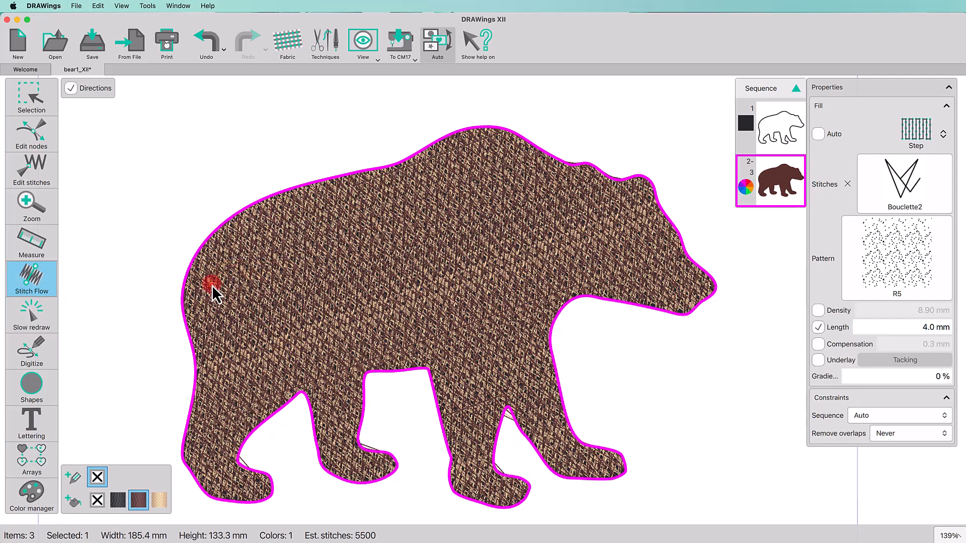
{"action": "mouse_move", "coordinate": [212, 285]}
{"action": "left_mouse_down"}
{"action": "mouse_move", "coordinate": [264, 245]}
{"action": "mouse_move", "coordinate": [361, 201]}
{"action": "mouse_move", "coordinate": [387, 201]}
{"action": "left_mouse_up"}
{"action": "left_click", "coordinate": [291, 246]}
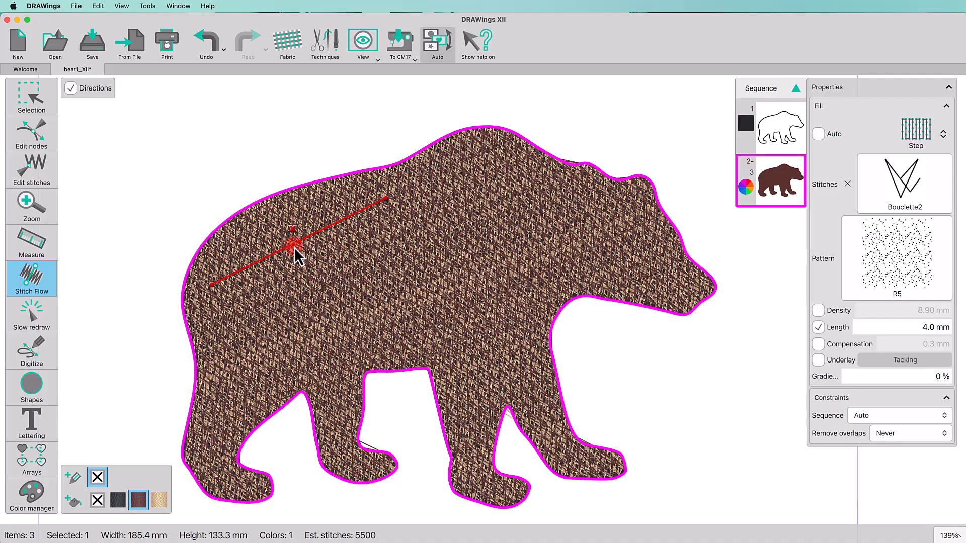
Bend the dark brown fill's direction line into an arc following the back, adjust both ends, and return to object selection
{"action": "left_click_drag", "start_coordinate": [294, 249], "coordinate": [274, 231]}
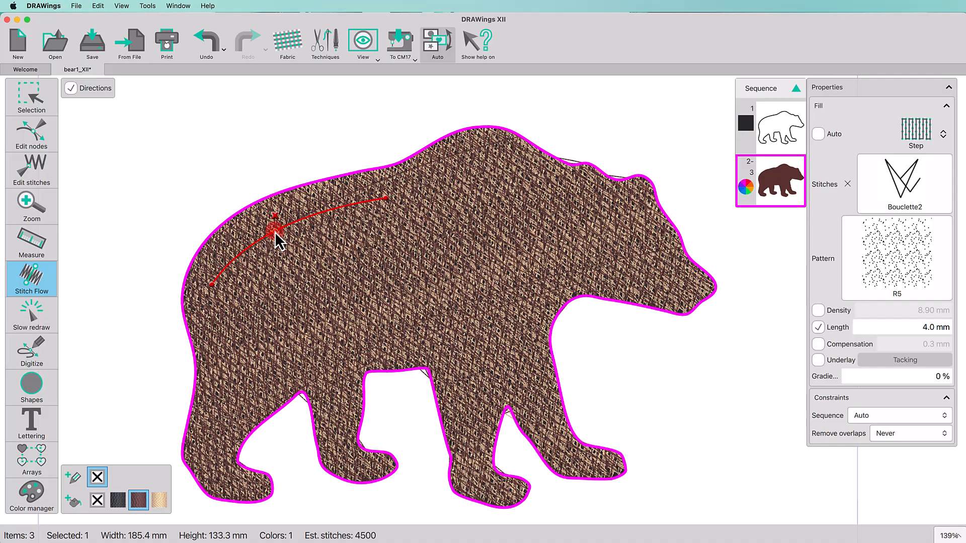
{"action": "left_click_drag", "start_coordinate": [386, 198], "coordinate": [369, 202]}
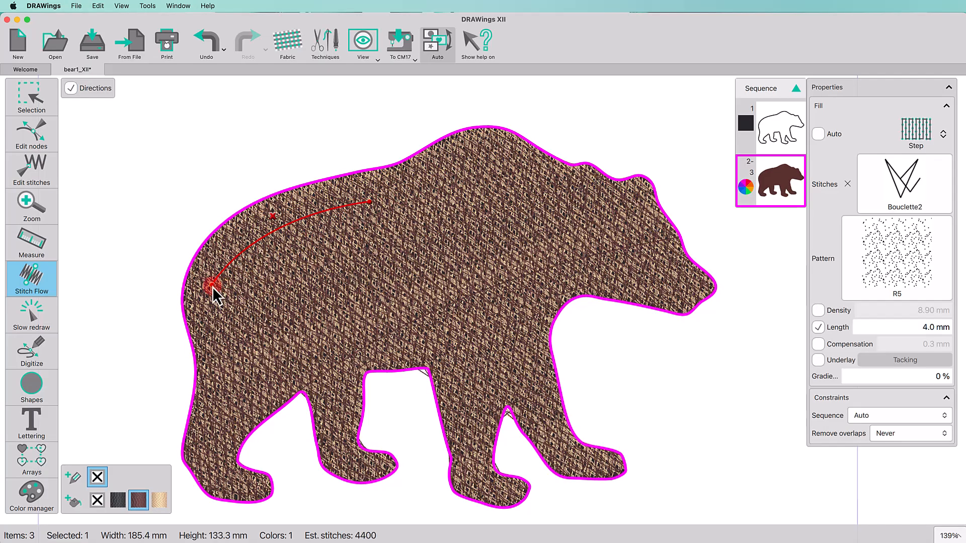
{"action": "left_click_drag", "start_coordinate": [213, 287], "coordinate": [209, 302]}
{"action": "mouse_move", "coordinate": [270, 246]}
{"action": "left_mouse_down"}
{"action": "mouse_move", "coordinate": [267, 229]}
{"action": "mouse_move", "coordinate": [271, 237]}
{"action": "left_mouse_up"}
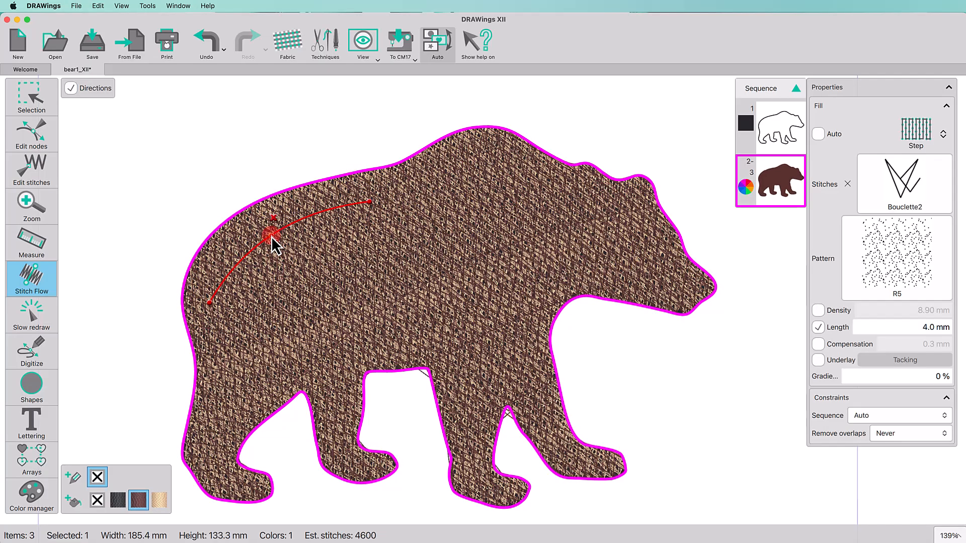
{"action": "left_click", "coordinate": [143, 168]}
{"action": "left_click", "coordinate": [29, 95]}
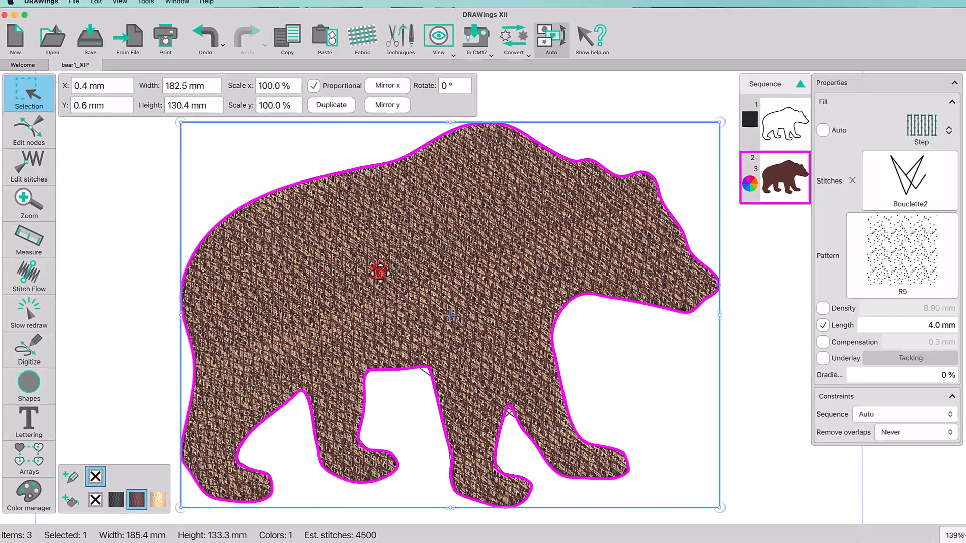
Temporarily hide the dark brown bear and draw a short, steep stitch direction line in the peach bear's back
{"action": "right_click", "coordinate": [379, 274]}
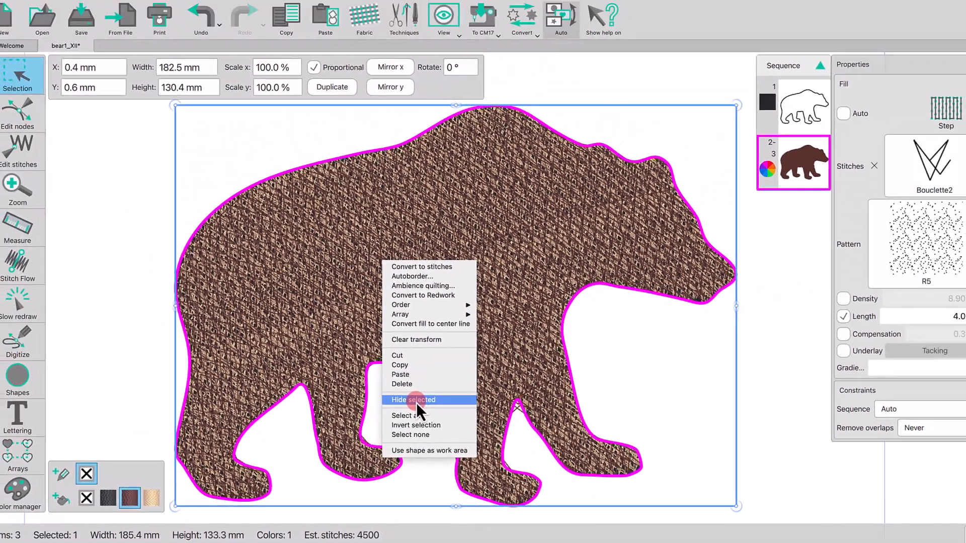
{"action": "left_click", "coordinate": [448, 354]}
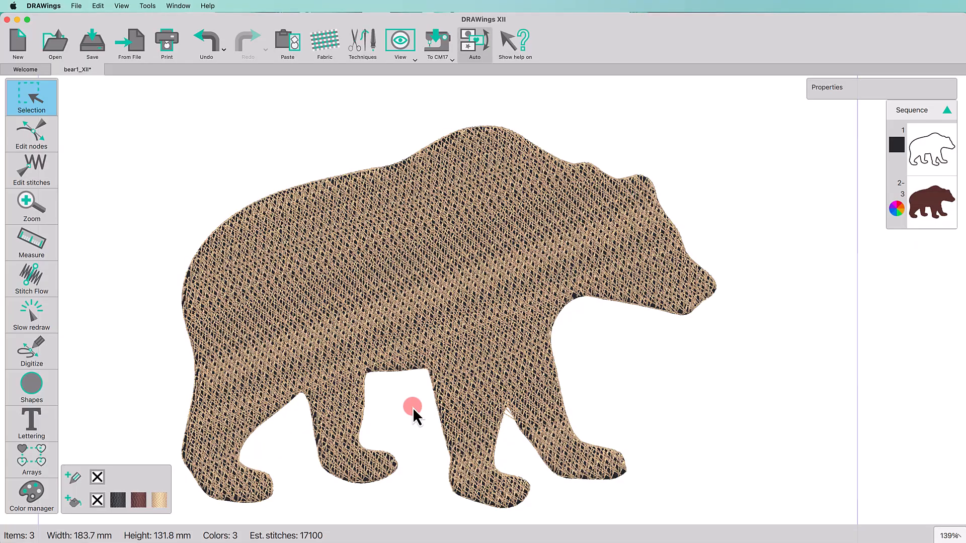
{"action": "left_click", "coordinate": [41, 278]}
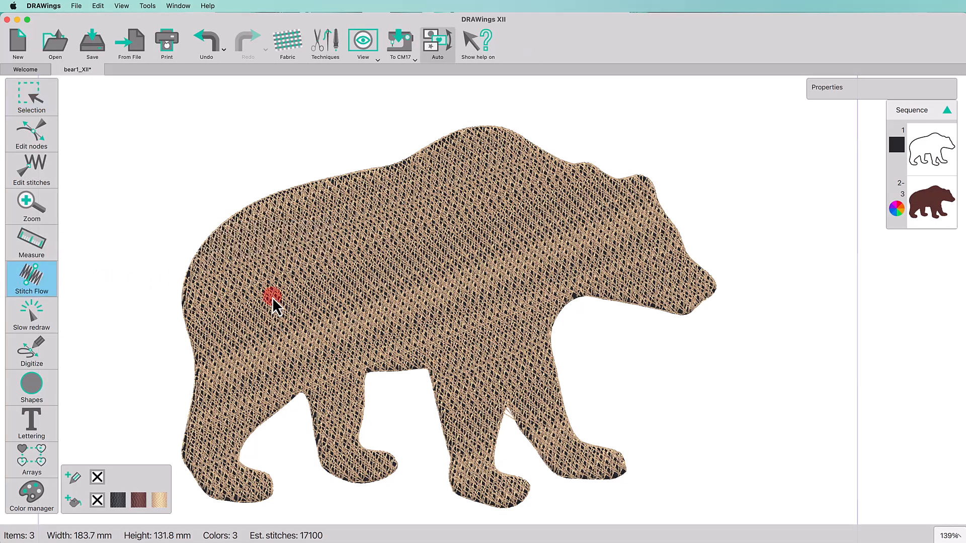
{"action": "left_click", "coordinate": [348, 294]}
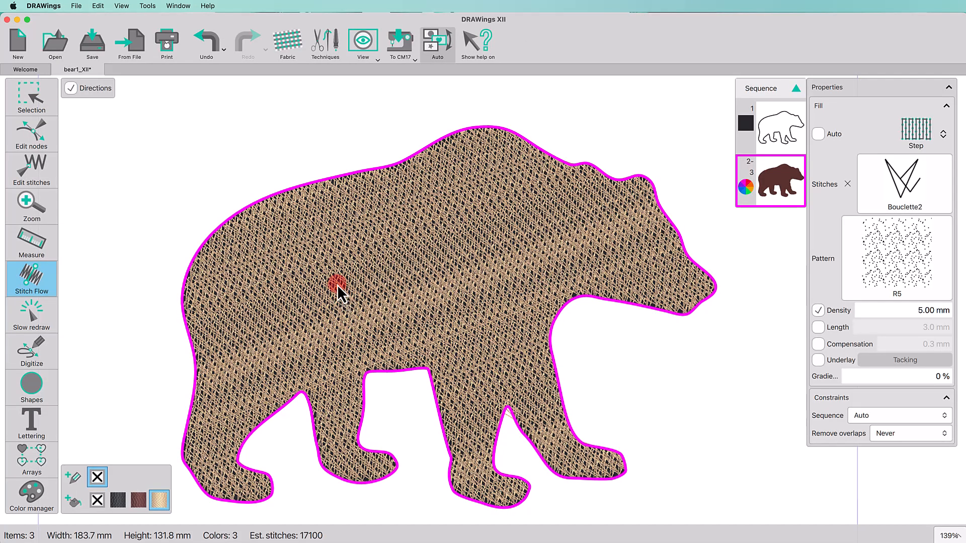
{"action": "left_click_drag", "start_coordinate": [318, 252], "coordinate": [320, 248]}
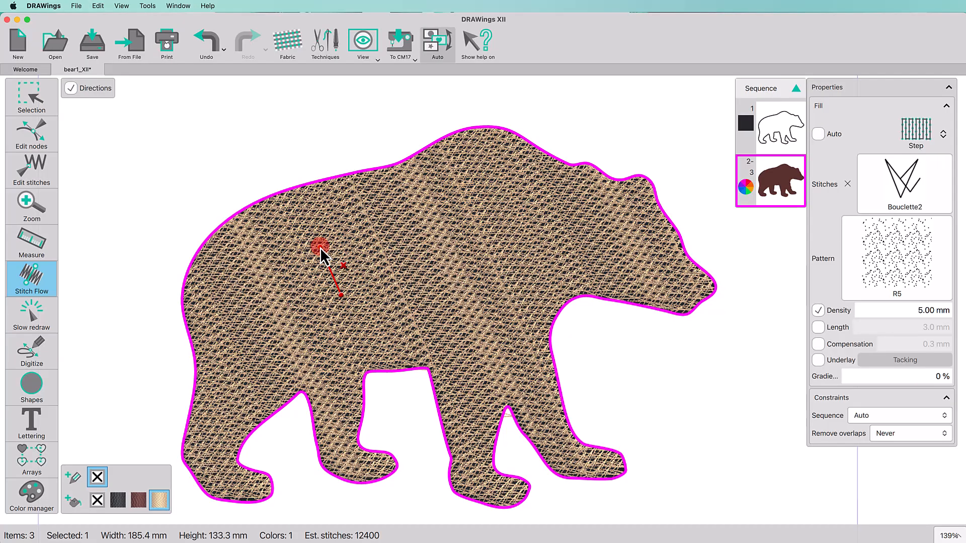
{"action": "left_click", "coordinate": [779, 196]}
{"action": "left_click", "coordinate": [779, 196]}
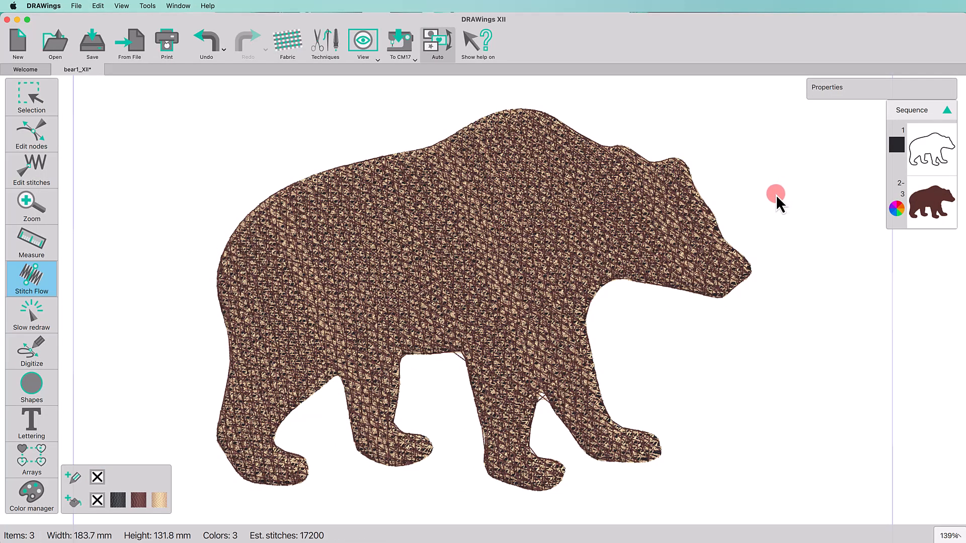
Select the top dark brown bear and give it an outline in the same dark brown thread
{"action": "left_click", "coordinate": [32, 93]}
{"action": "left_click", "coordinate": [354, 261]}
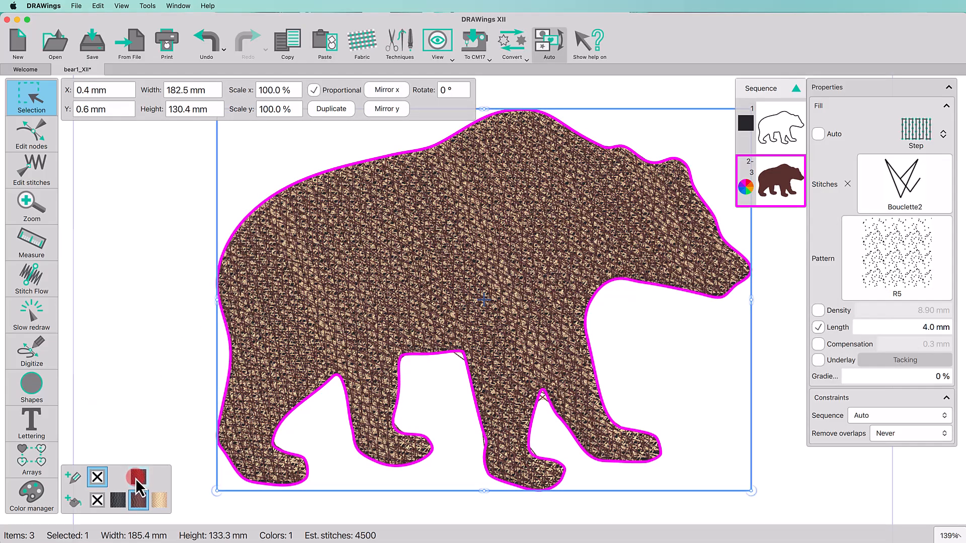
{"action": "left_click", "coordinate": [135, 478]}
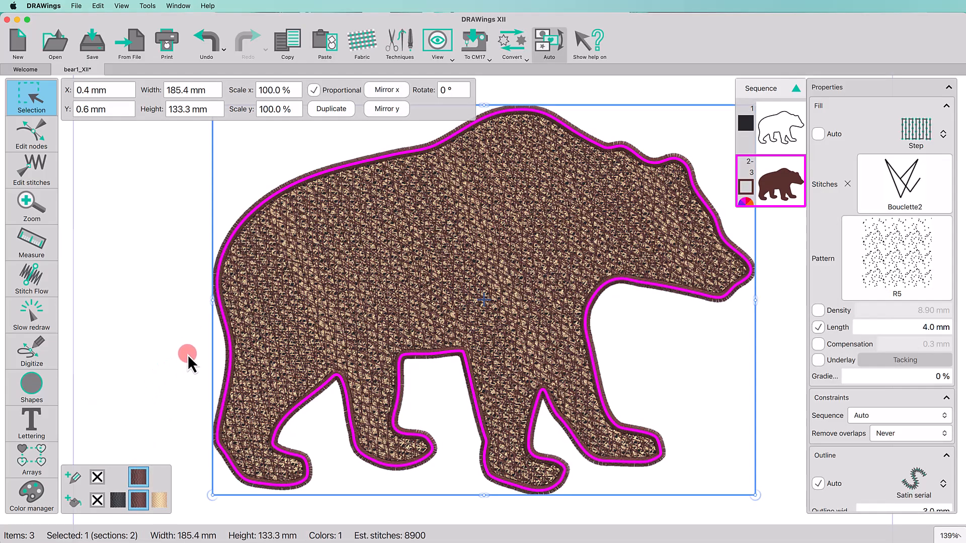
Set the bear's satin serial outline width to 3.8 mm and its randomness to 30 %
{"action": "left_click", "coordinate": [946, 106]}
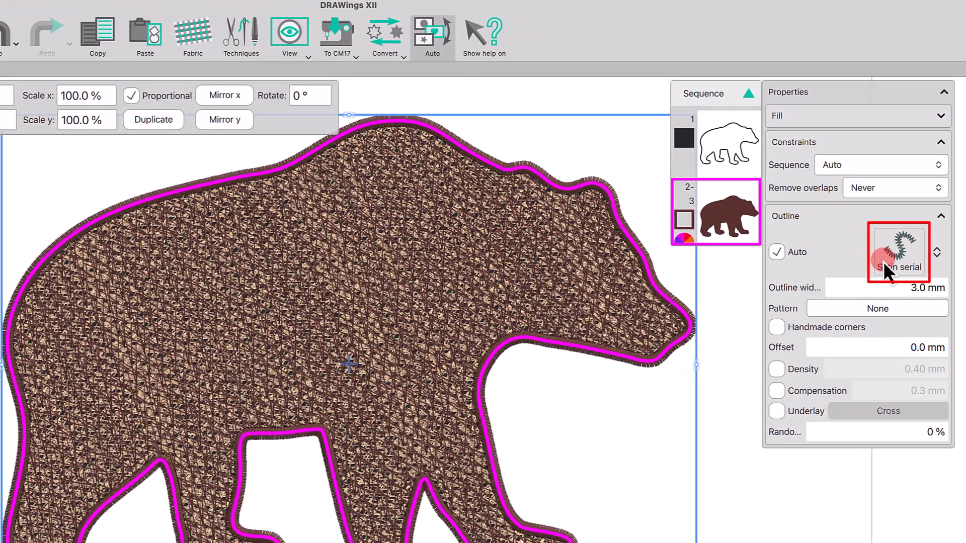
{"action": "left_click", "coordinate": [870, 291]}
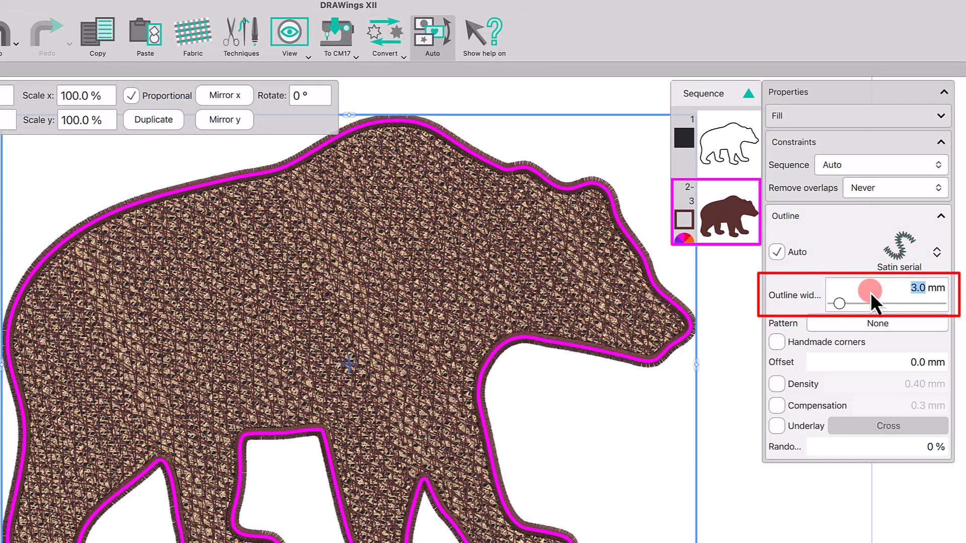
{"action": "type", "text": "3.8"}
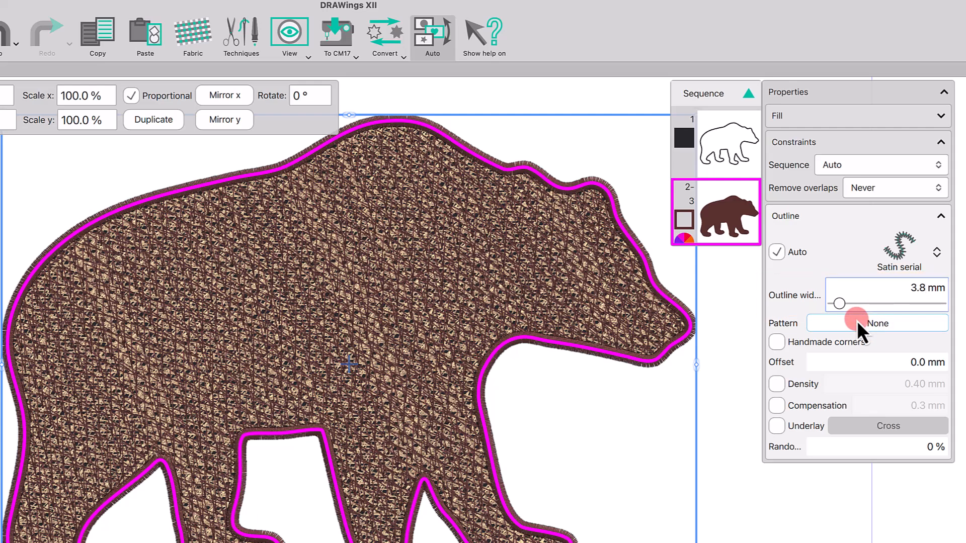
{"action": "left_click", "coordinate": [845, 443]}
{"action": "type", "text": "30"}
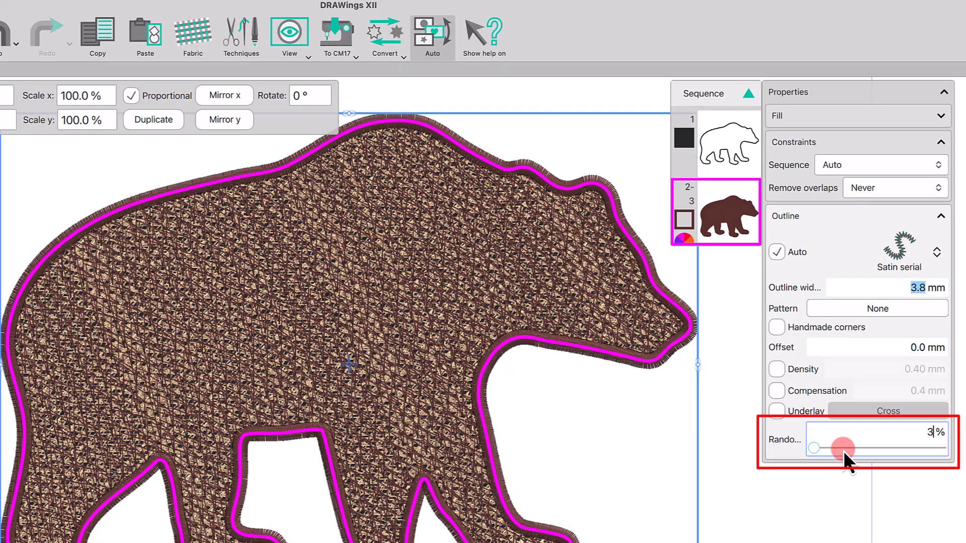
{"action": "key", "text": "Return"}
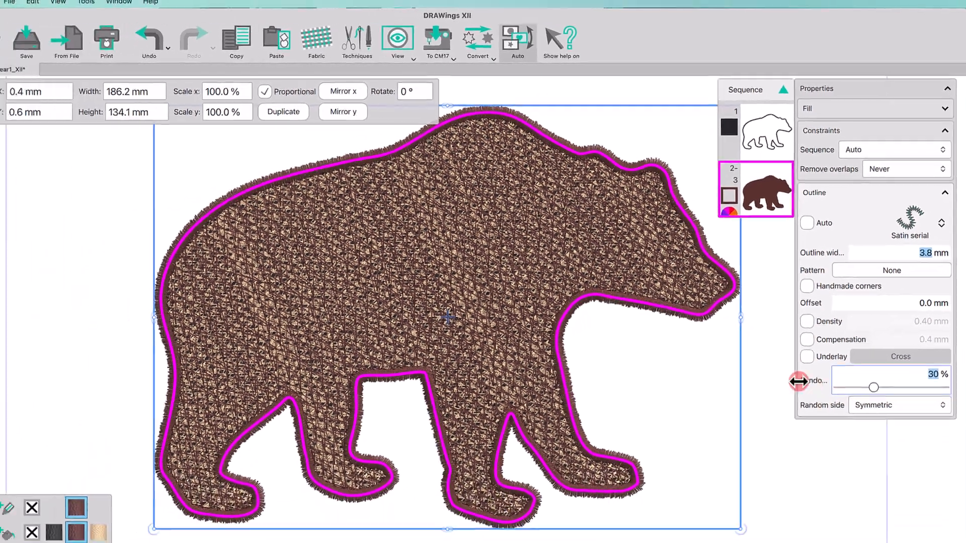
Set the random side of the bear's satin outline to Side A
{"action": "scroll", "coordinate": [680, 327], "scroll_direction": "up", "scroll_amount": 10}
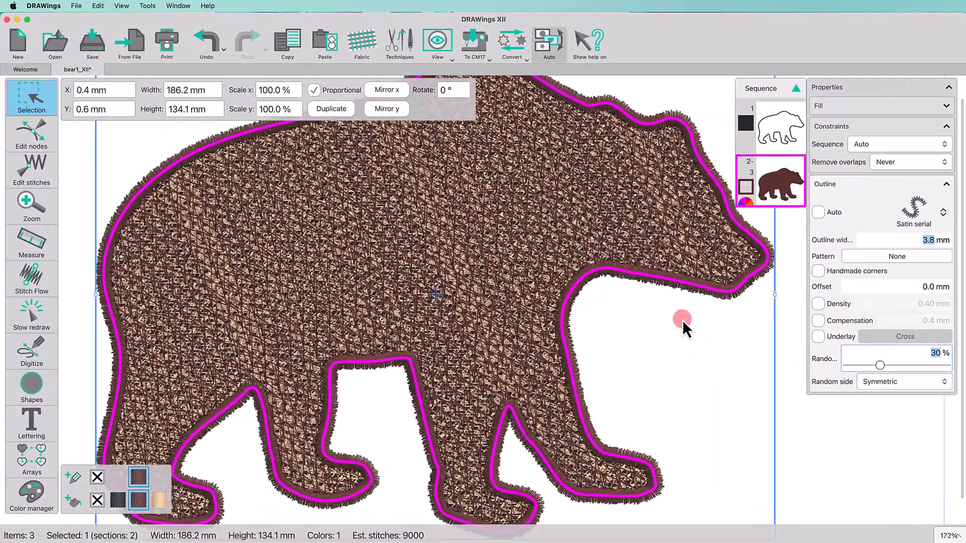
{"action": "scroll", "coordinate": [682, 320], "scroll_direction": "up", "scroll_amount": 1}
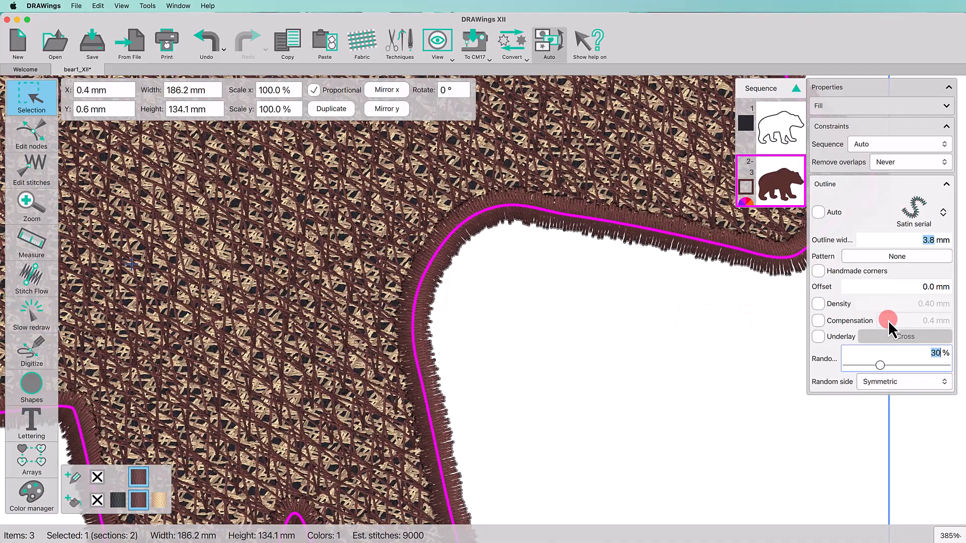
{"action": "left_click", "coordinate": [892, 385]}
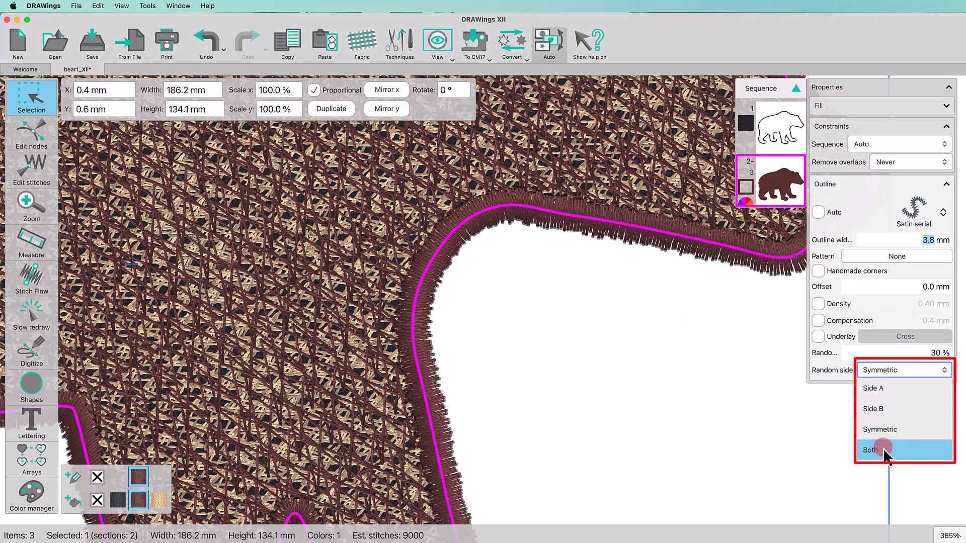
{"action": "left_click", "coordinate": [890, 390]}
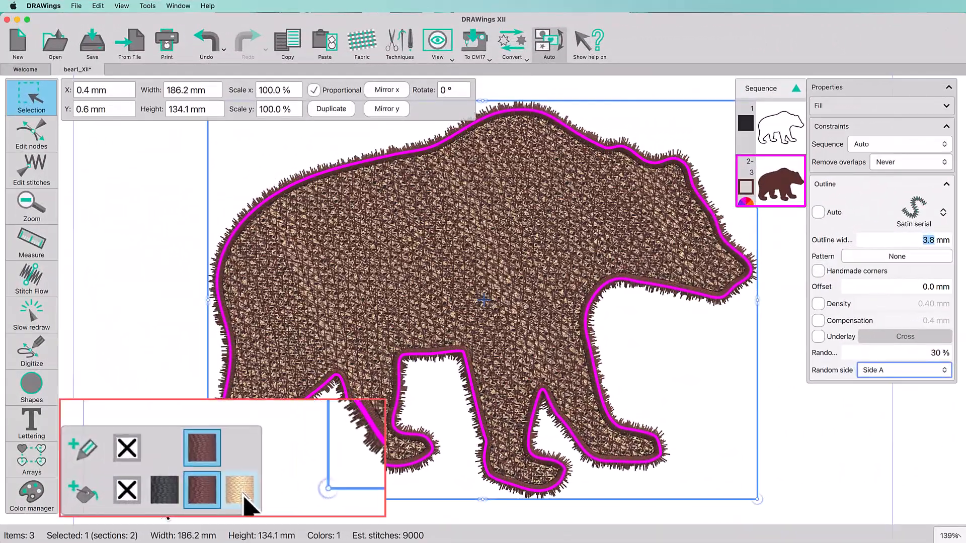
Select the peach bear by its fill color, recolor its fill with the dark brown thread, and clear the selection
{"action": "right_click", "coordinate": [264, 503]}
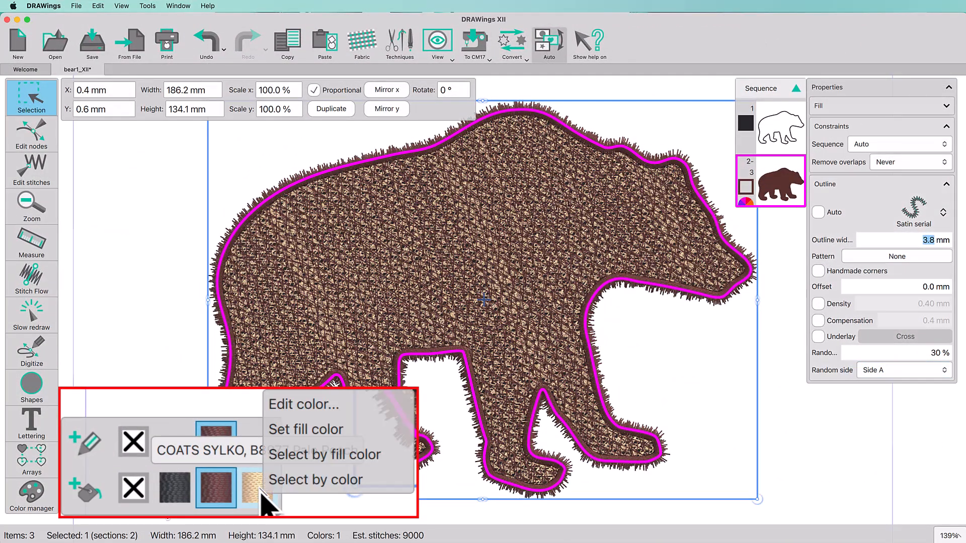
{"action": "left_click", "coordinate": [372, 455]}
{"action": "left_click", "coordinate": [207, 487]}
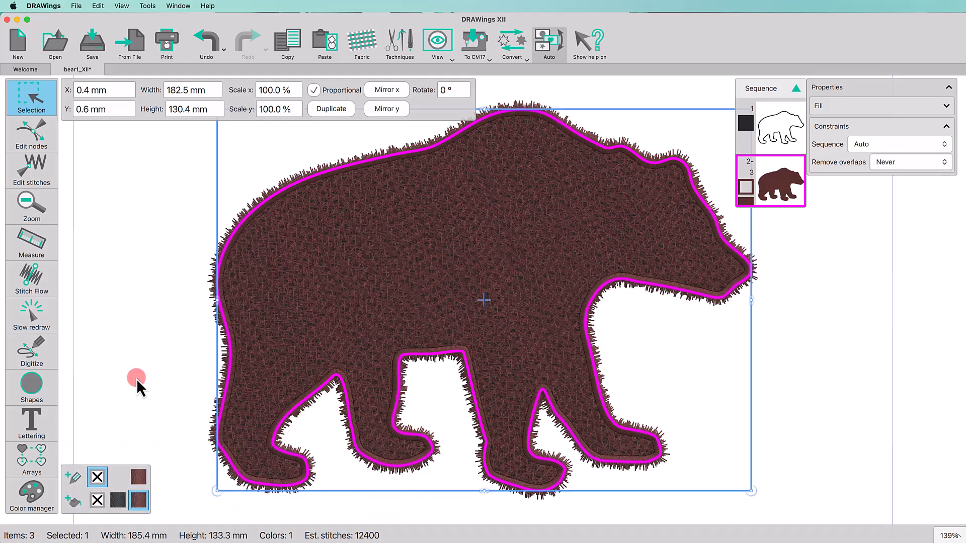
{"action": "left_click", "coordinate": [136, 378]}
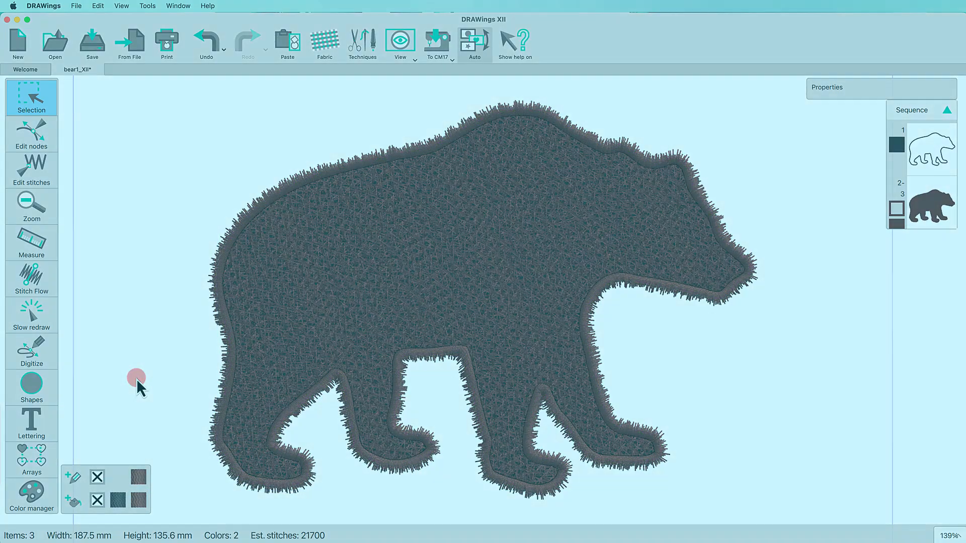